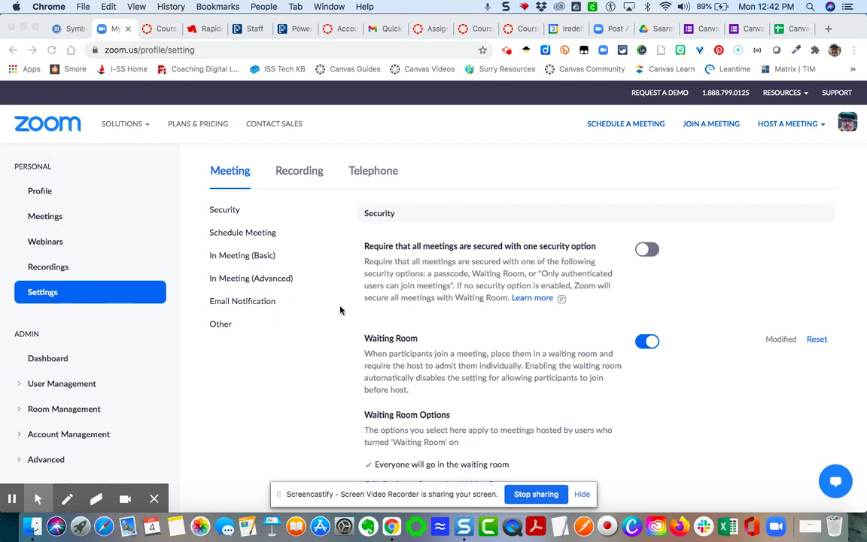
Switch 'Only authenticated users can join meetings' off and back on so it saves.
scroll(468, 387, "down", 10)
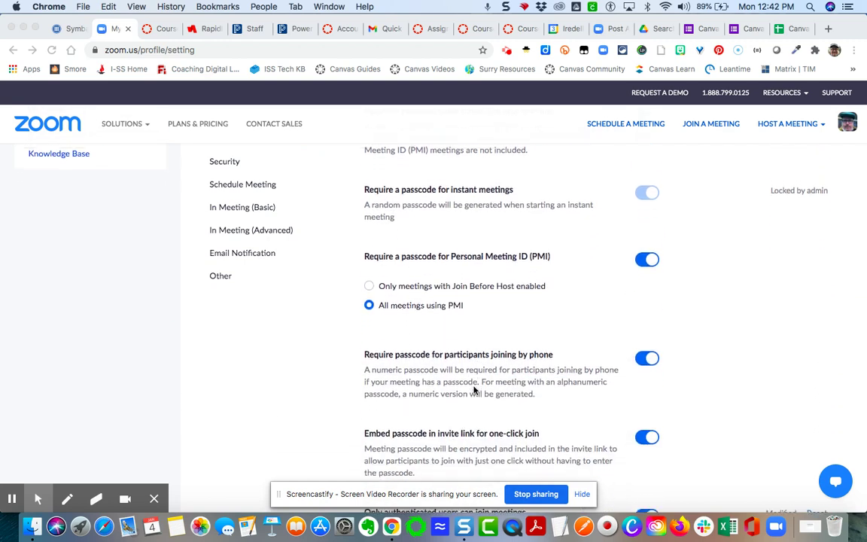
scroll(475, 389, "down", 8)
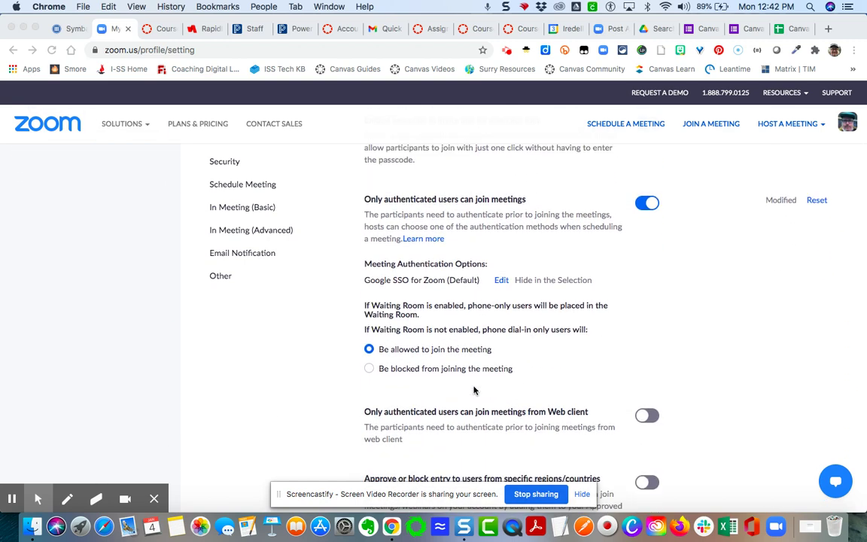
scroll(476, 389, "up", 1)
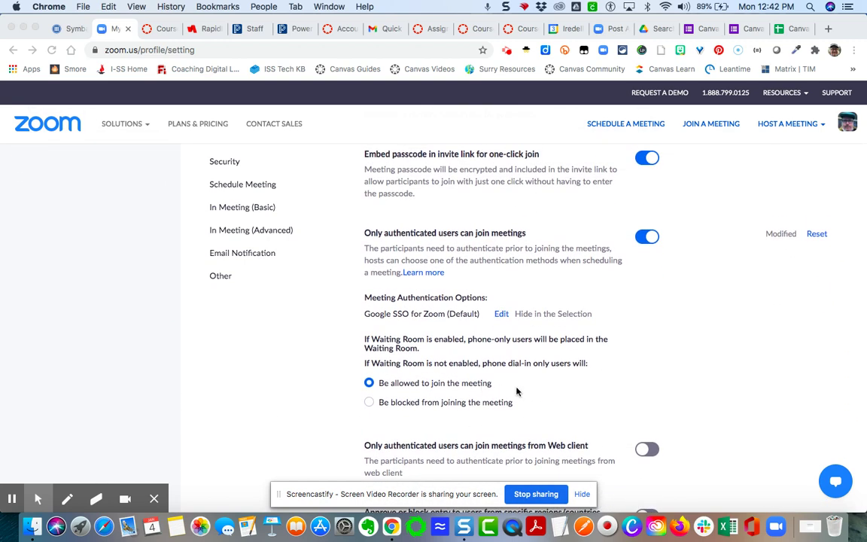
scroll(517, 390, "up", 5)
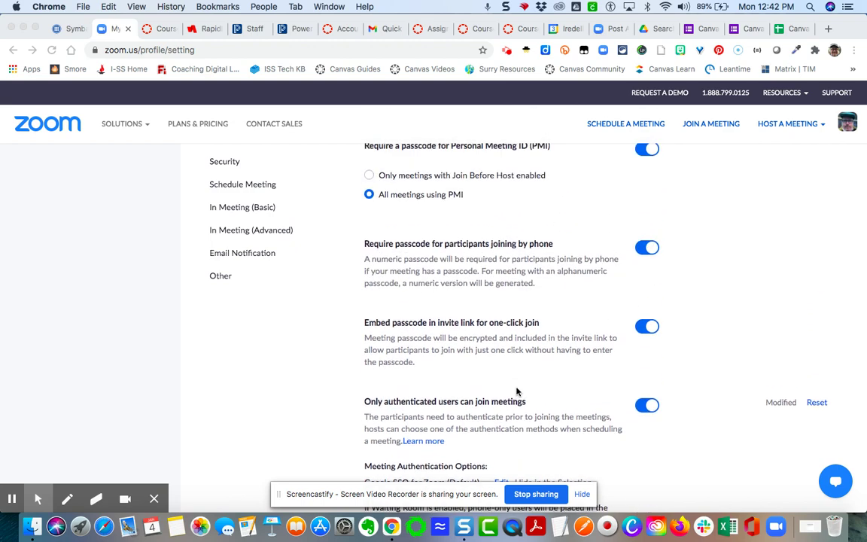
scroll(401, 240, "up", 4)
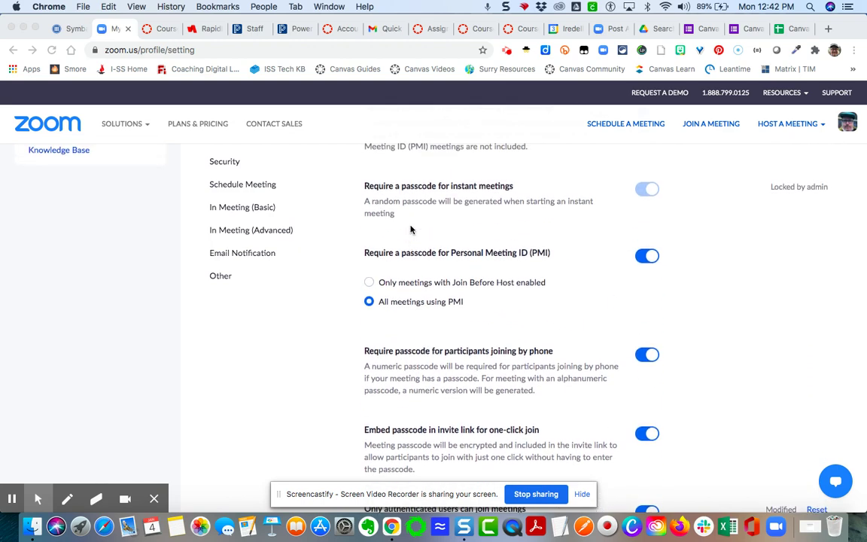
scroll(421, 286, "down", 6)
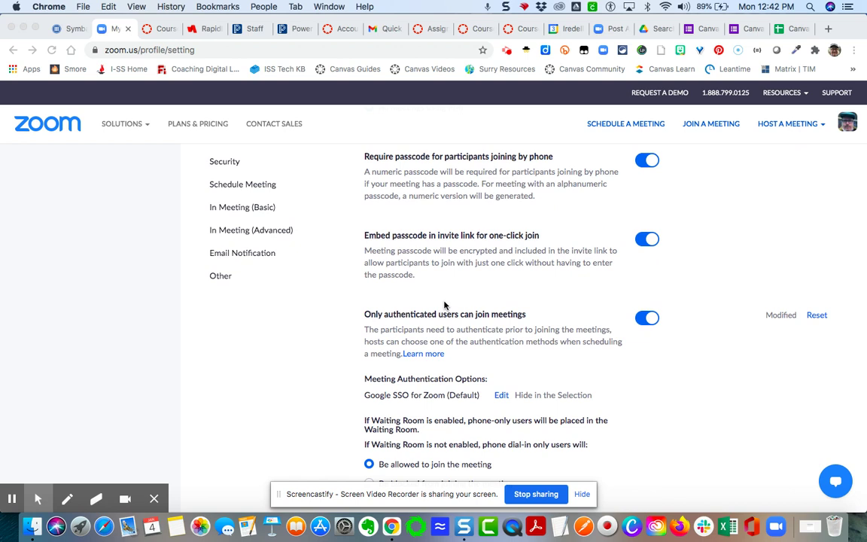
scroll(433, 335, "down", 2)
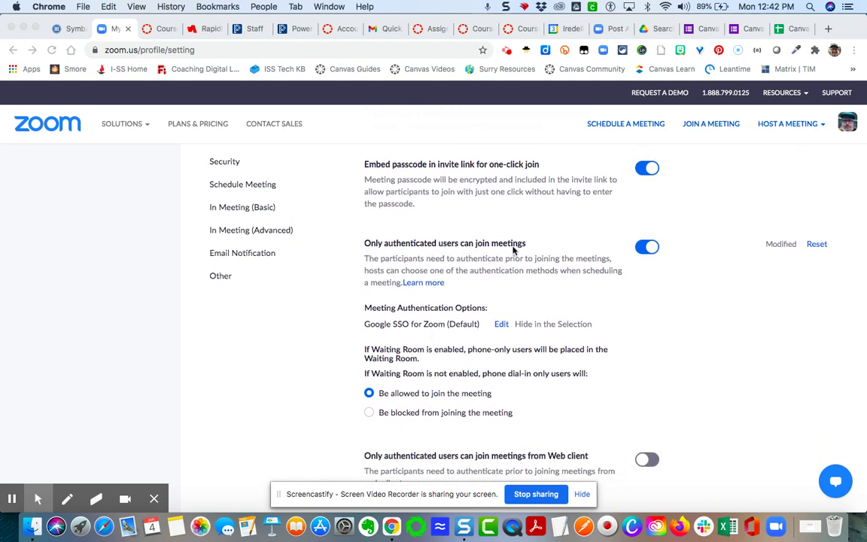
left_click(654, 250)
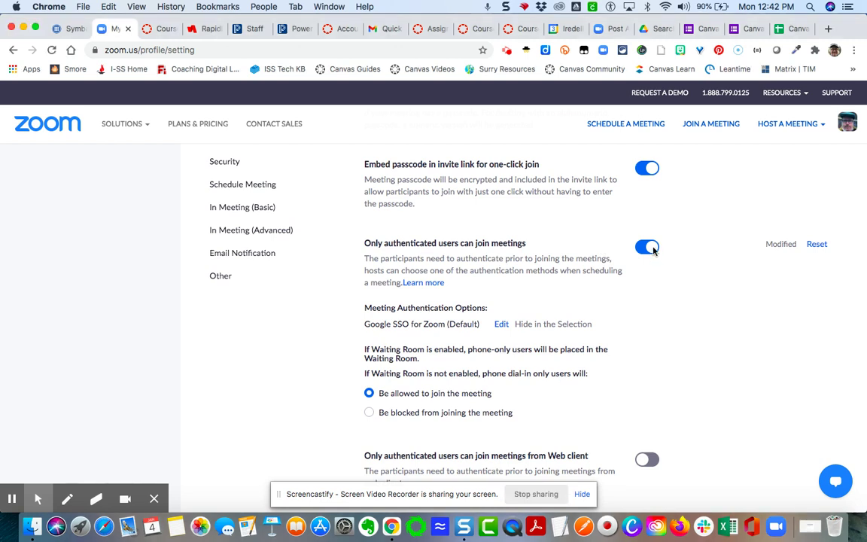
left_click(649, 248)
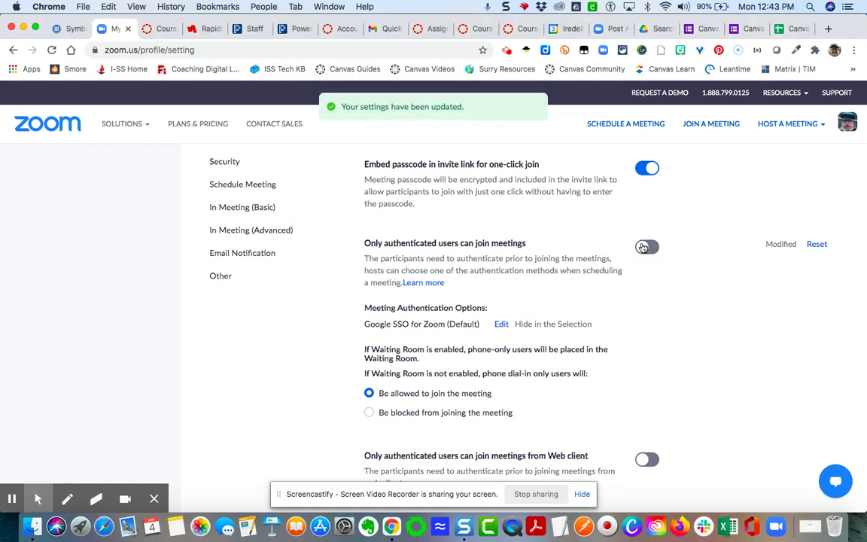
left_click(641, 249)
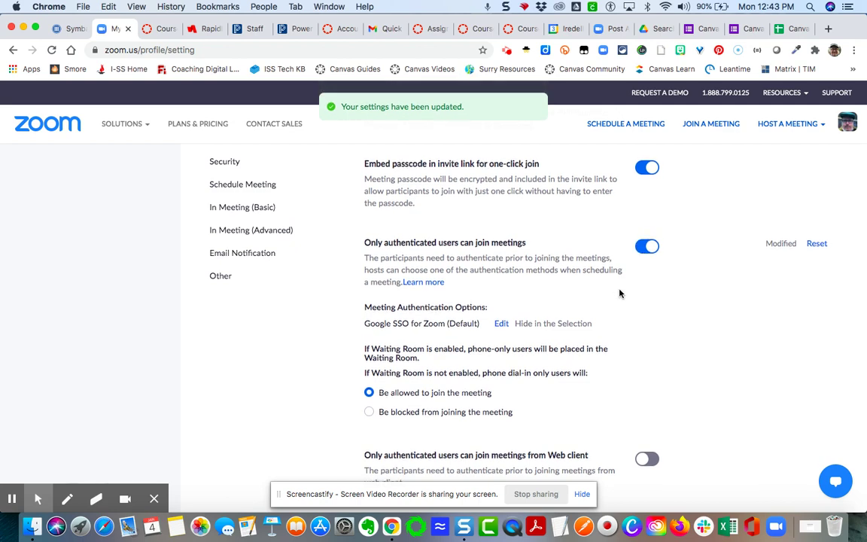
Return to the Meetings page listing the upcoming meetings.
scroll(449, 260, "up", 1)
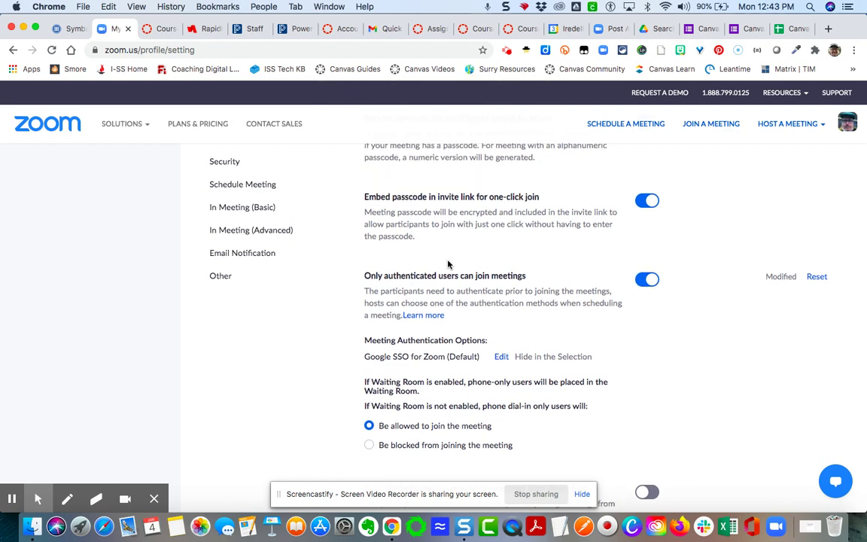
scroll(448, 263, "up", 10)
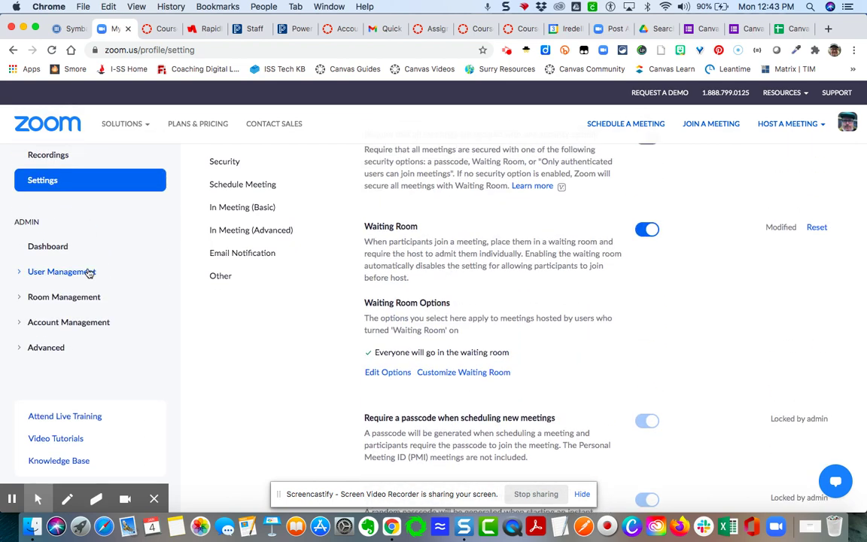
scroll(68, 249, "up", 4)
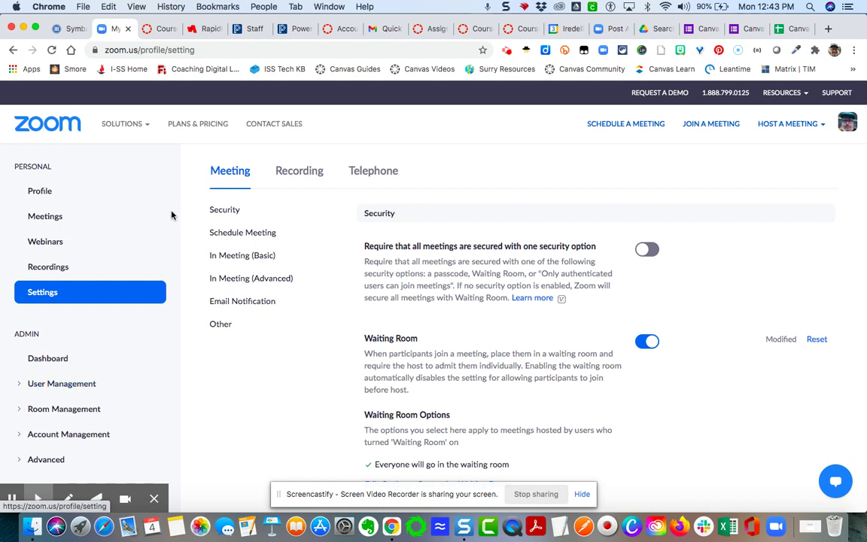
left_click(46, 215)
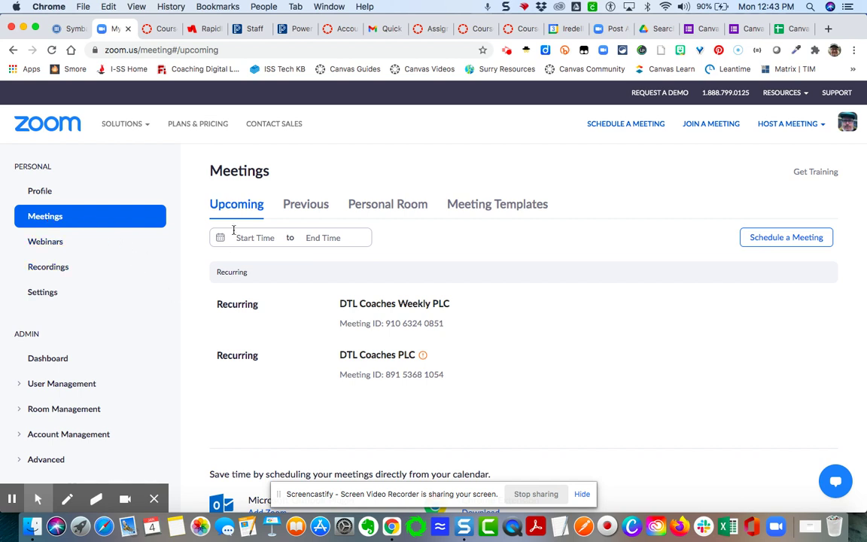
Start a new Schedule a Meeting form, then cancel it to return to Upcoming meetings.
left_click(795, 237)
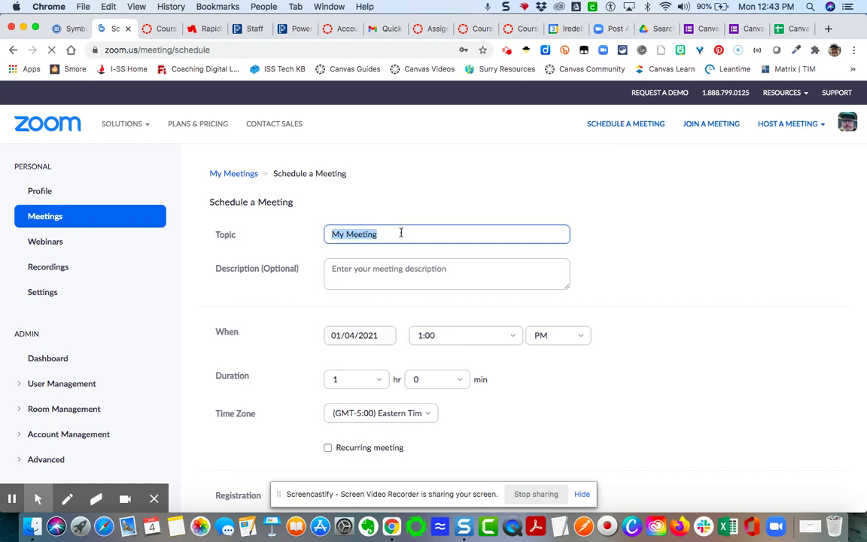
scroll(438, 304, "down", 5)
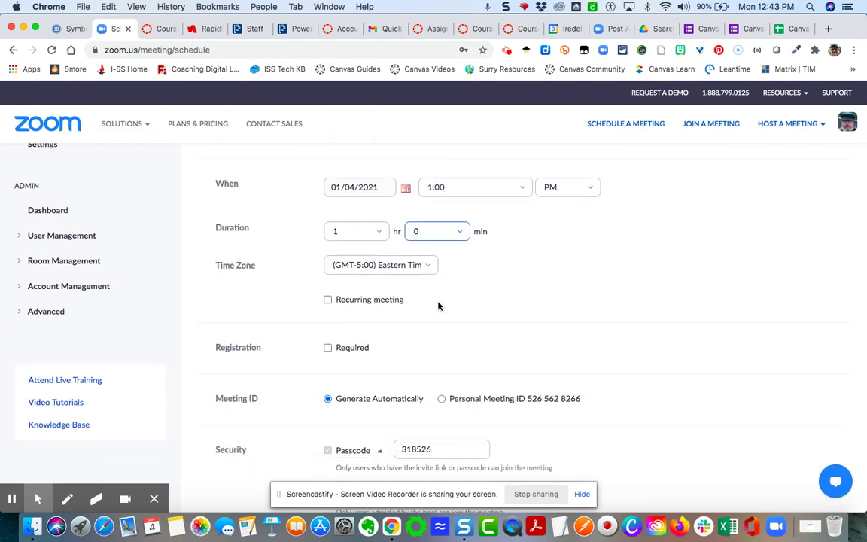
scroll(438, 307, "down", 3)
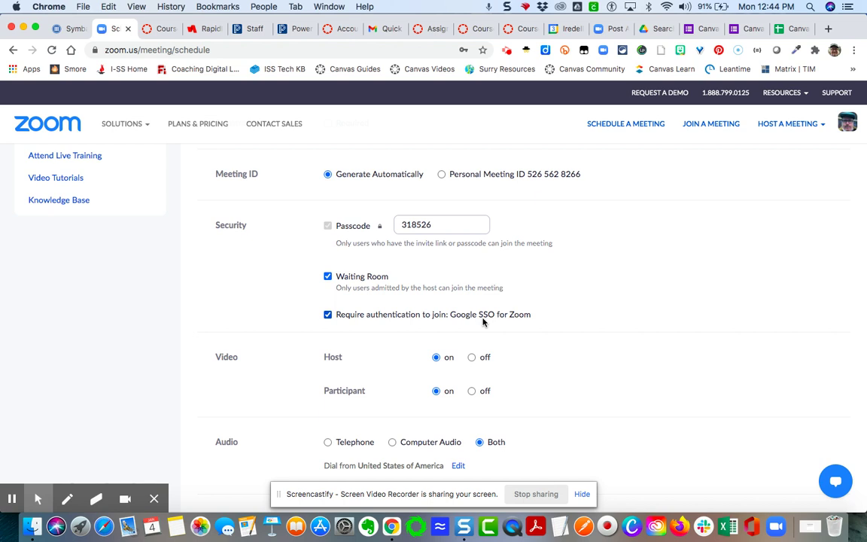
scroll(579, 379, "down", 1)
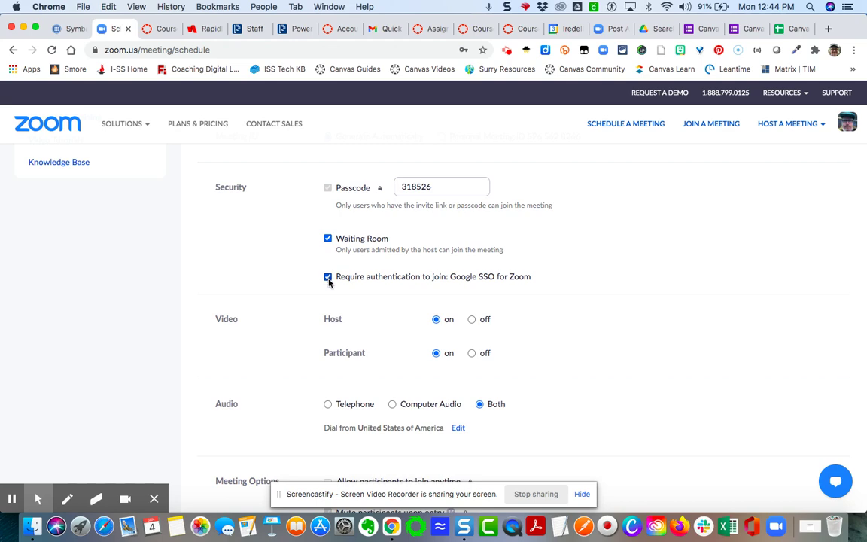
scroll(579, 350, "down", 12)
scroll(579, 350, "up", 3)
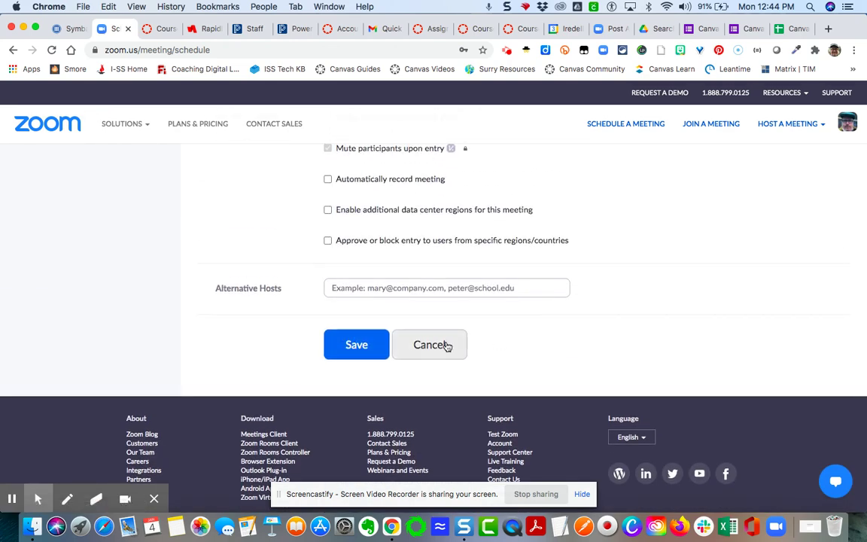
left_click(438, 348)
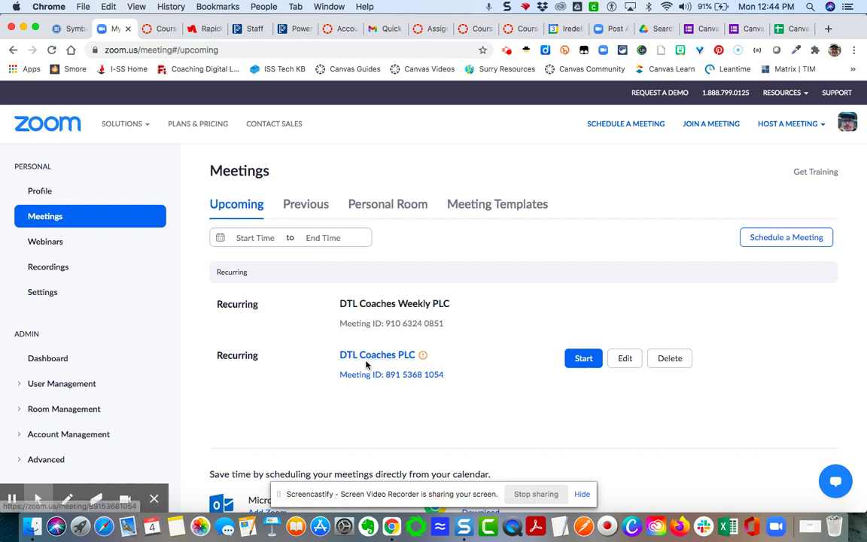
left_click(390, 355)
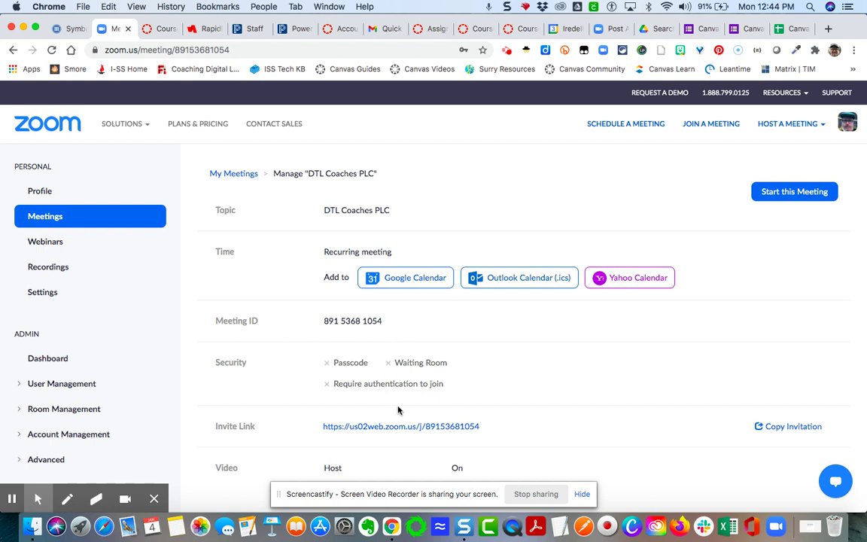
left_click(234, 173)
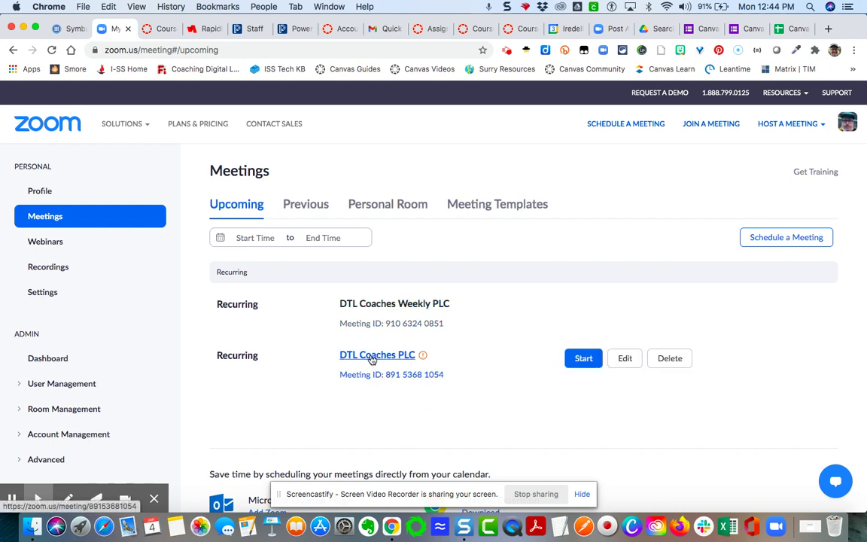
left_click(626, 360)
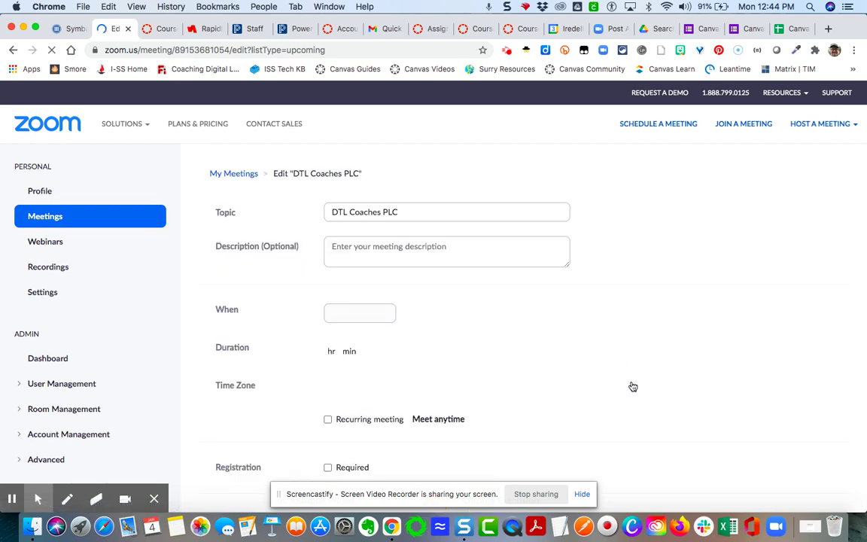
Check 'Require authentication to join: Google SSO for Zoom' under Security for DTL Coaches PLC.
scroll(632, 386, "down", 10)
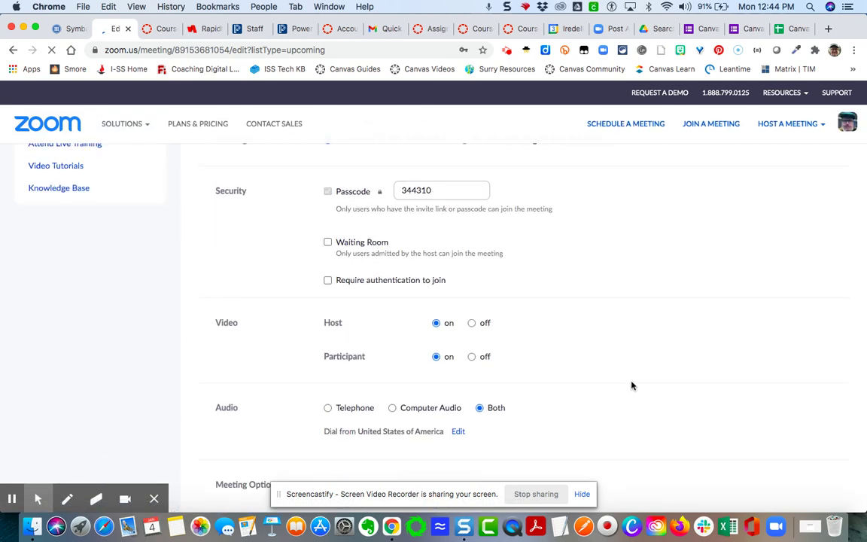
scroll(632, 387, "down", 3)
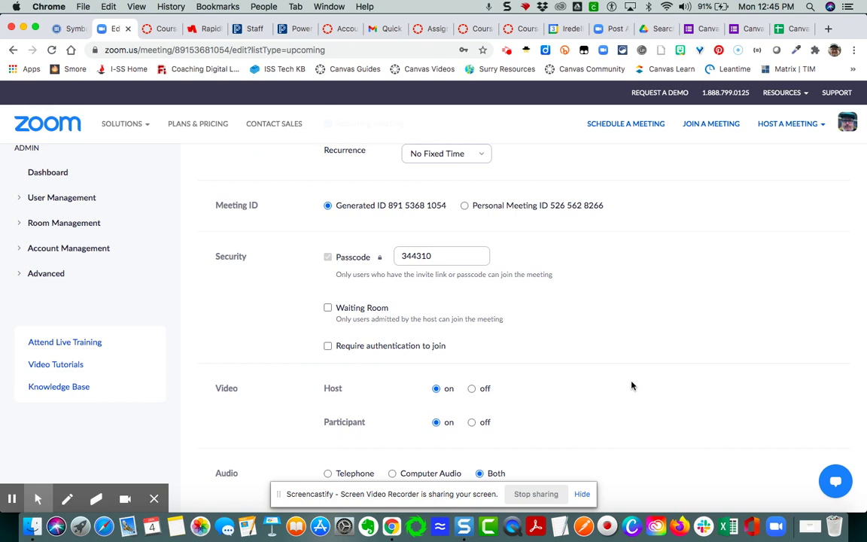
scroll(632, 386, "up", 1)
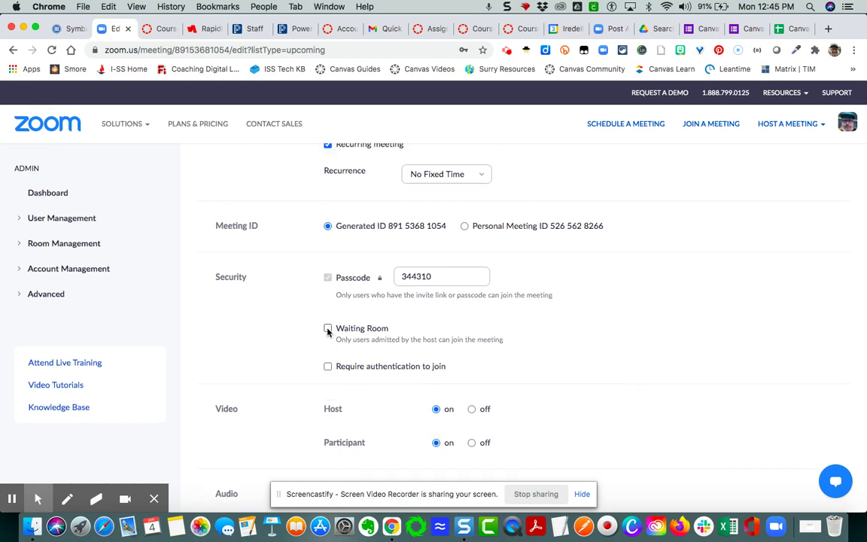
left_click(327, 367)
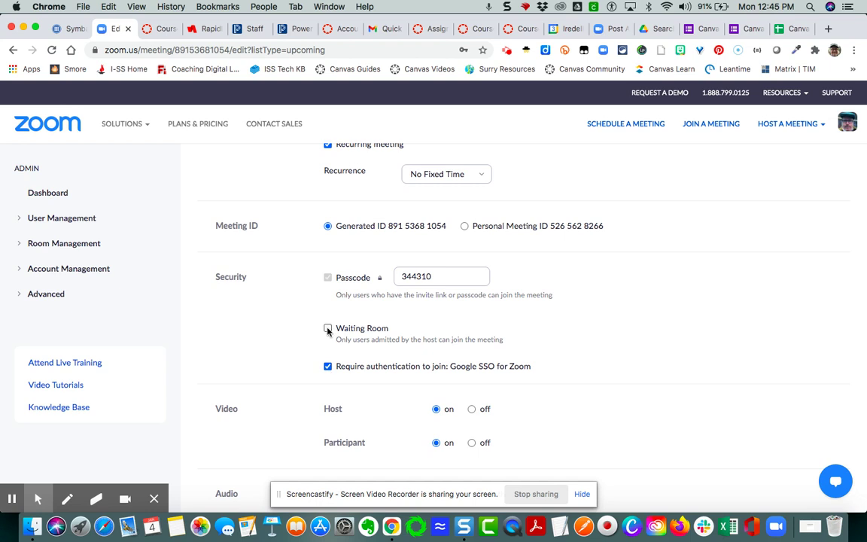
Leave Waiting Room unchecked while keeping Google SSO authentication required to join.
left_click(327, 329)
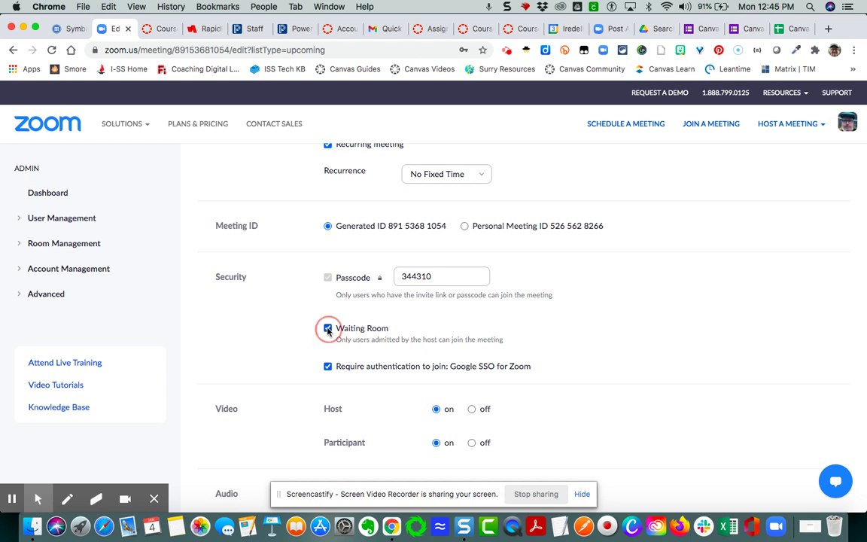
left_click(329, 367)
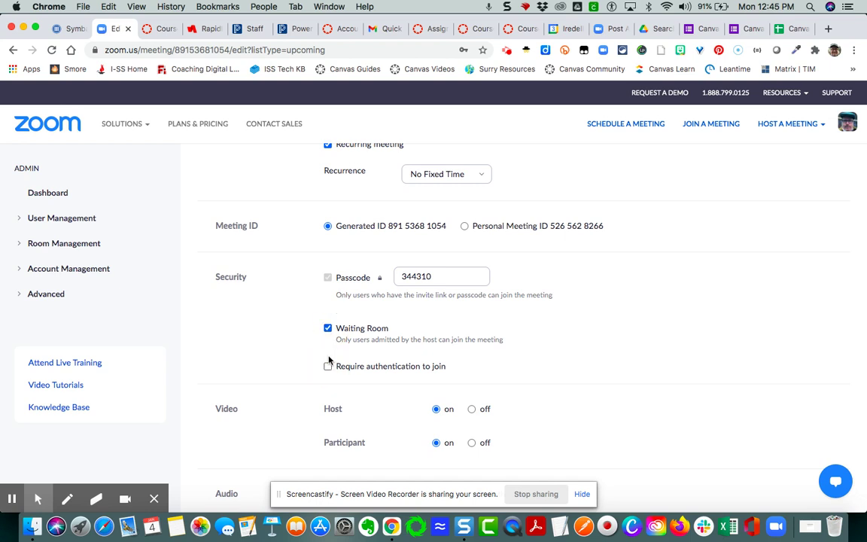
left_click(327, 328)
left_click(328, 367)
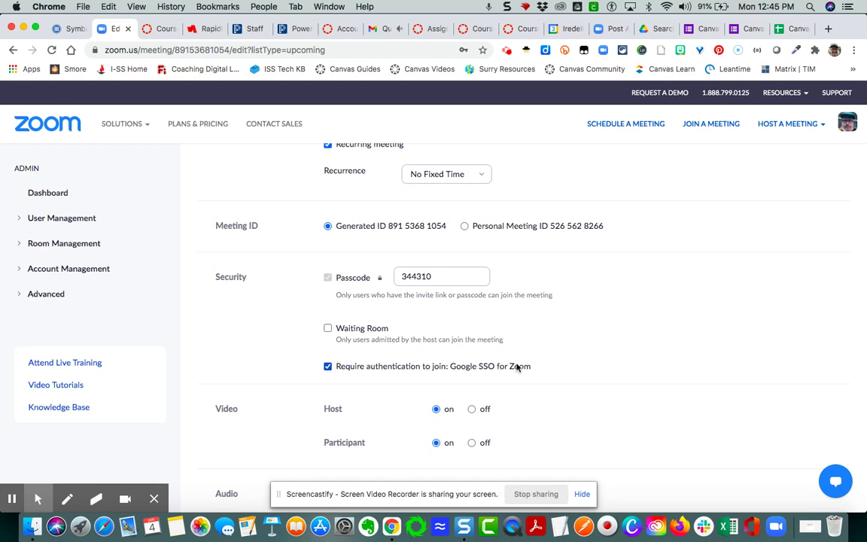
scroll(610, 407, "down", 1)
scroll(610, 407, "down", 10)
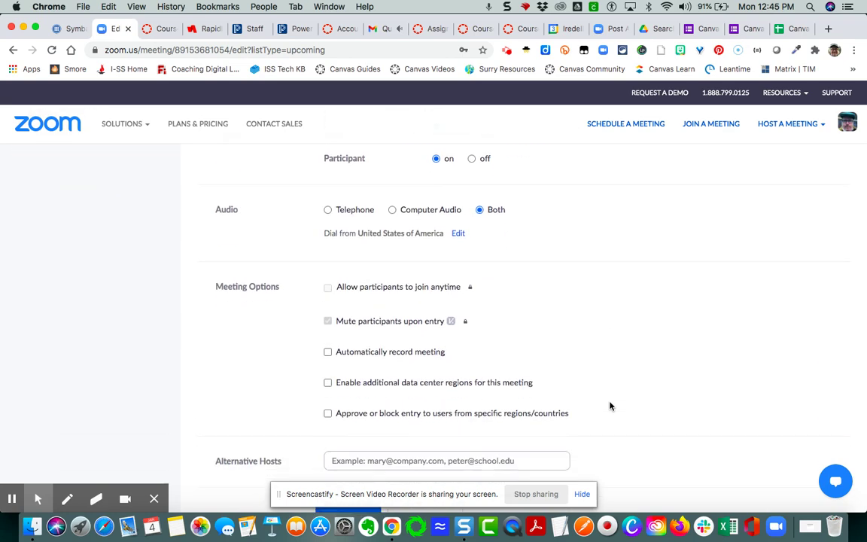
scroll(562, 329, "up", 10)
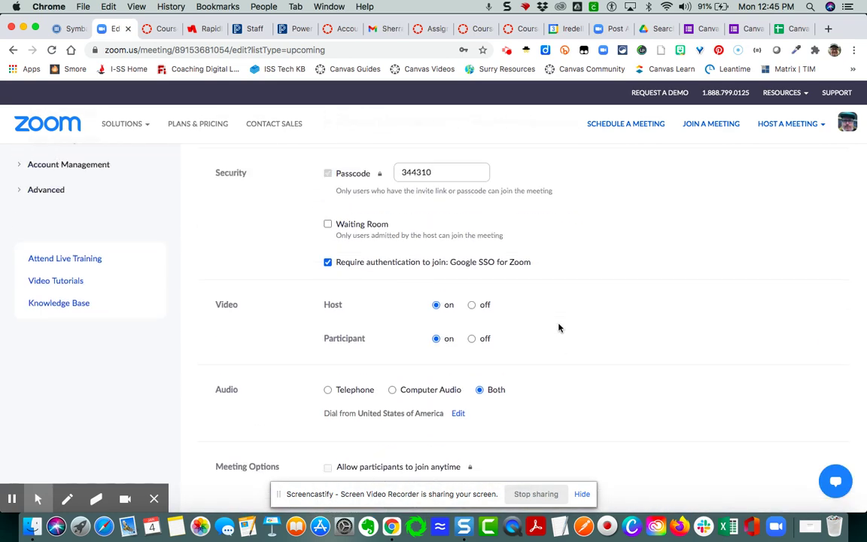
scroll(559, 327, "up", 2)
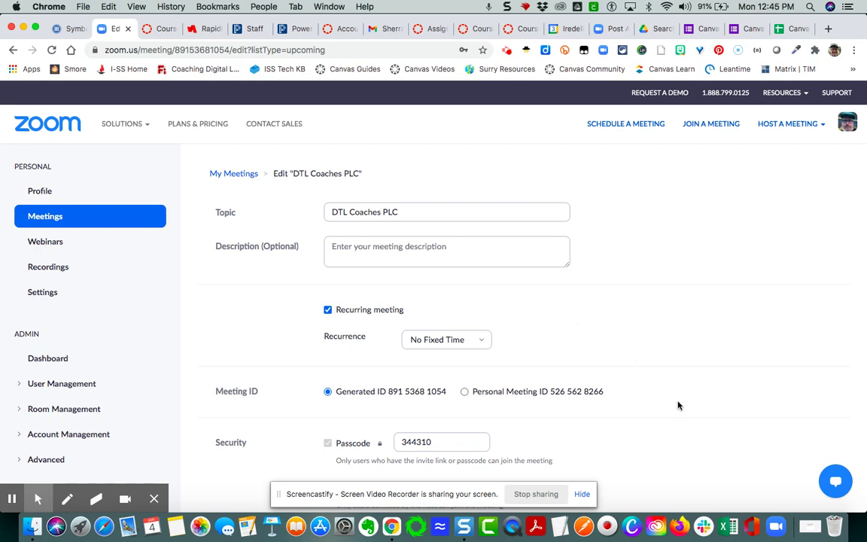
scroll(625, 409, "down", 2)
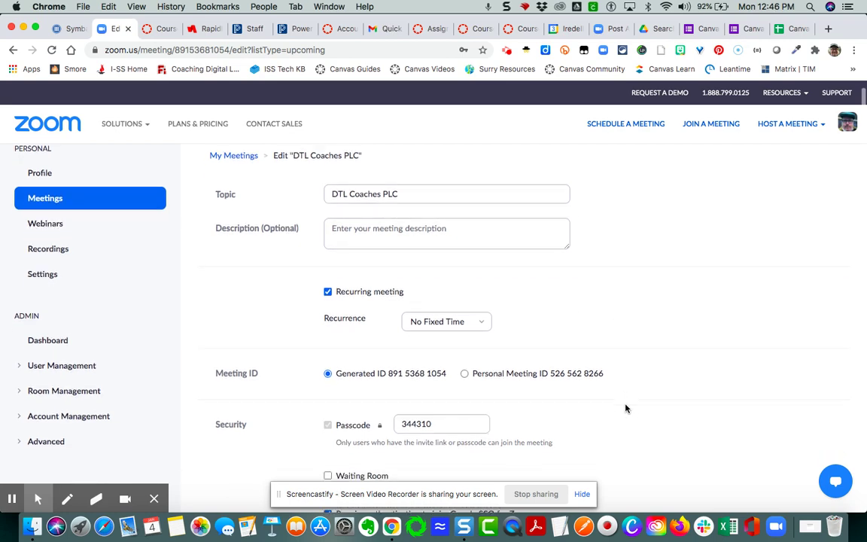